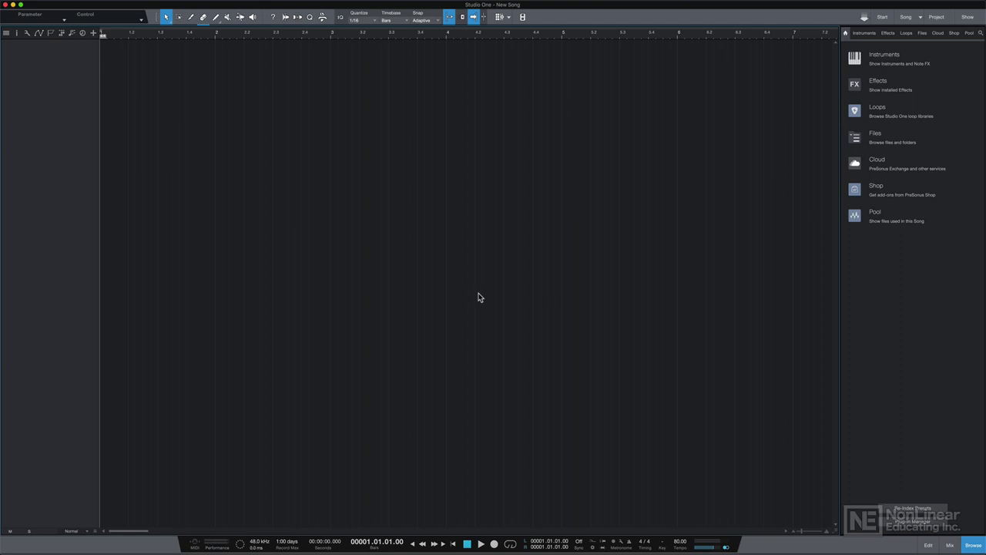
From the Start page, open Preferences to the Audio Setup showing Big Knob Studio+ at 48 kHz
{"action": "left_click", "coordinate": [884, 18]}
{"action": "left_click", "coordinate": [92, 10]}
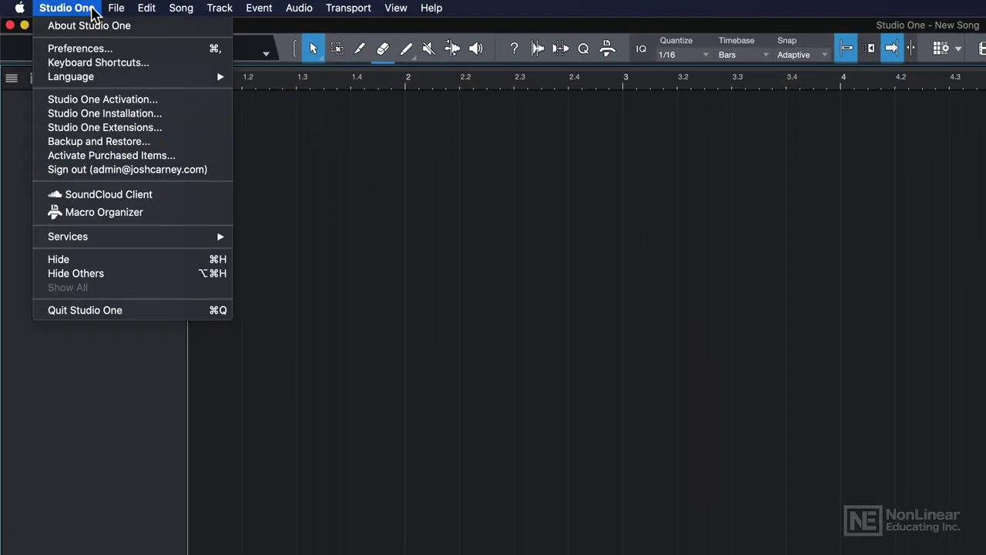
{"action": "left_click", "coordinate": [131, 50]}
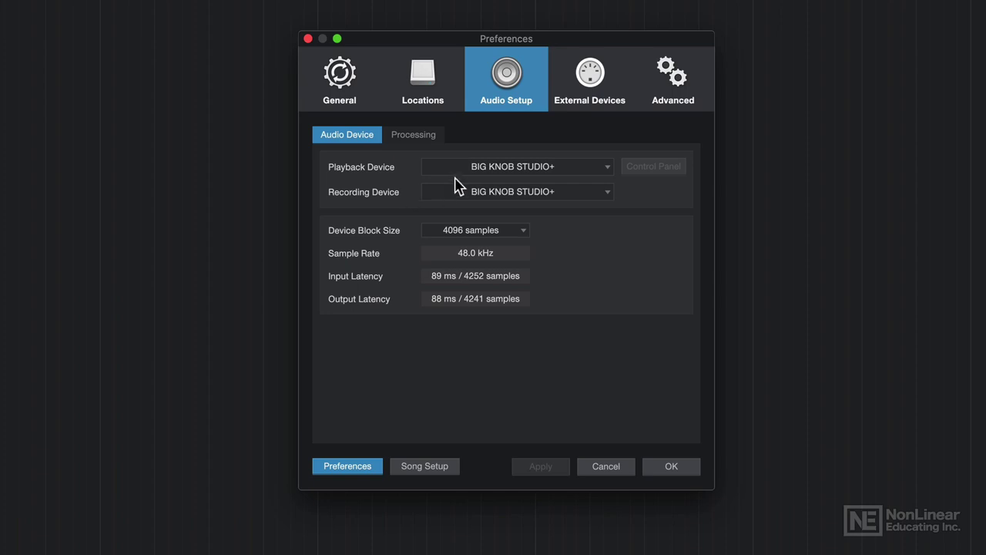
{"action": "left_click", "coordinate": [537, 168]}
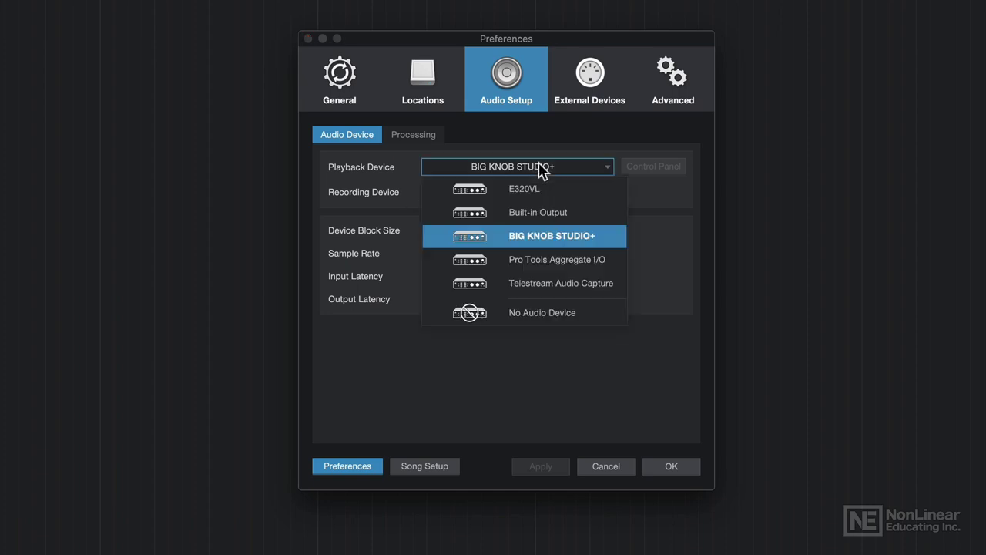
{"action": "left_click", "coordinate": [617, 236]}
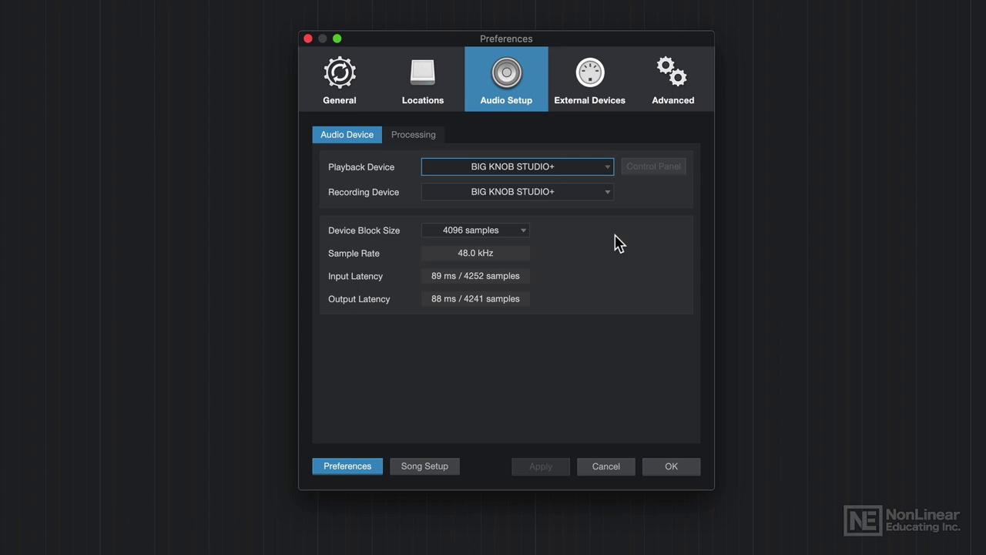
{"action": "left_click", "coordinate": [600, 195]}
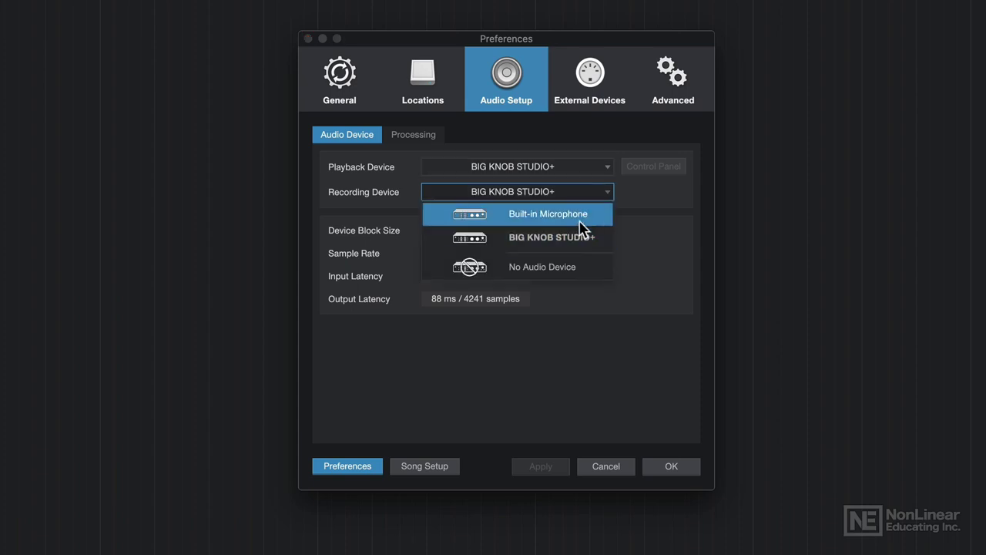
{"action": "left_click", "coordinate": [579, 237]}
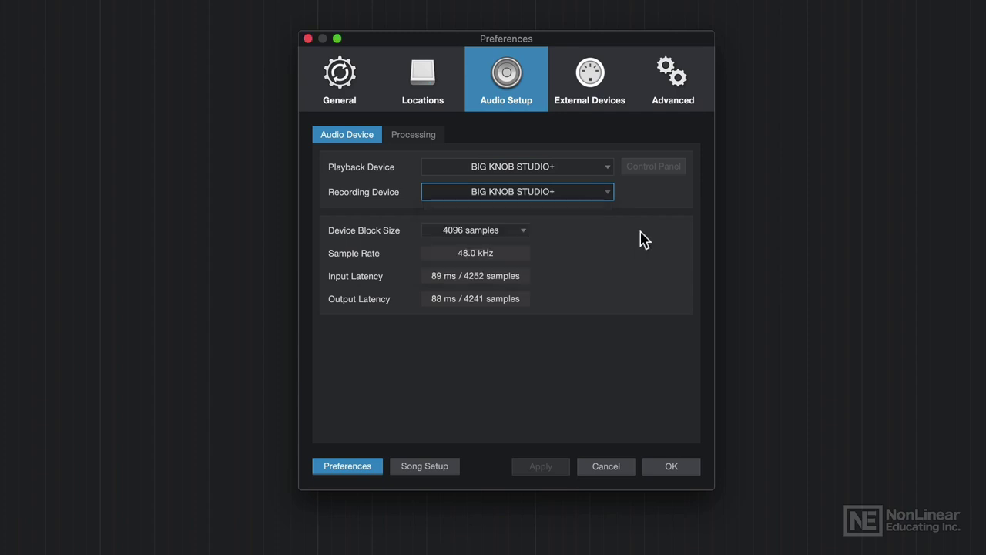
{"action": "left_click", "coordinate": [590, 169]}
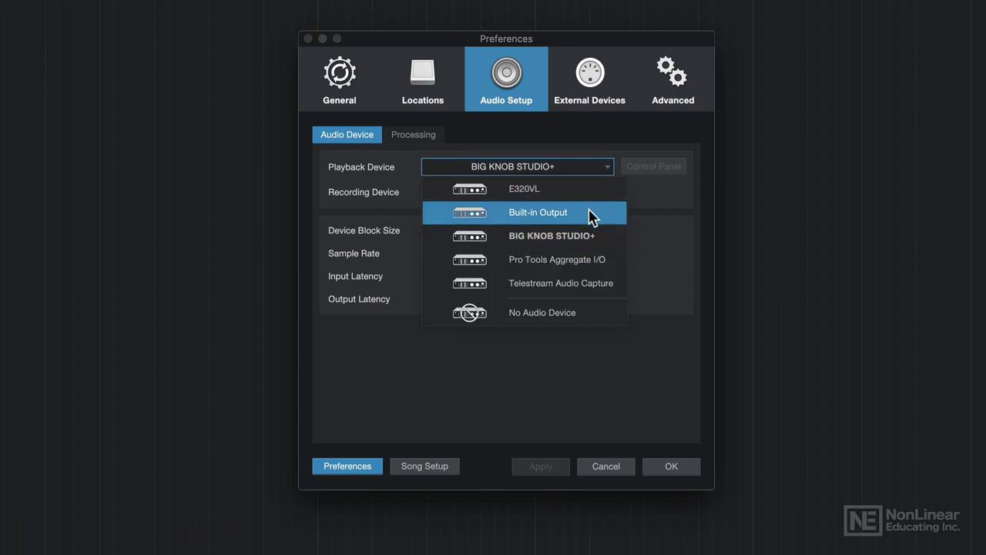
{"action": "key", "text": "Escape"}
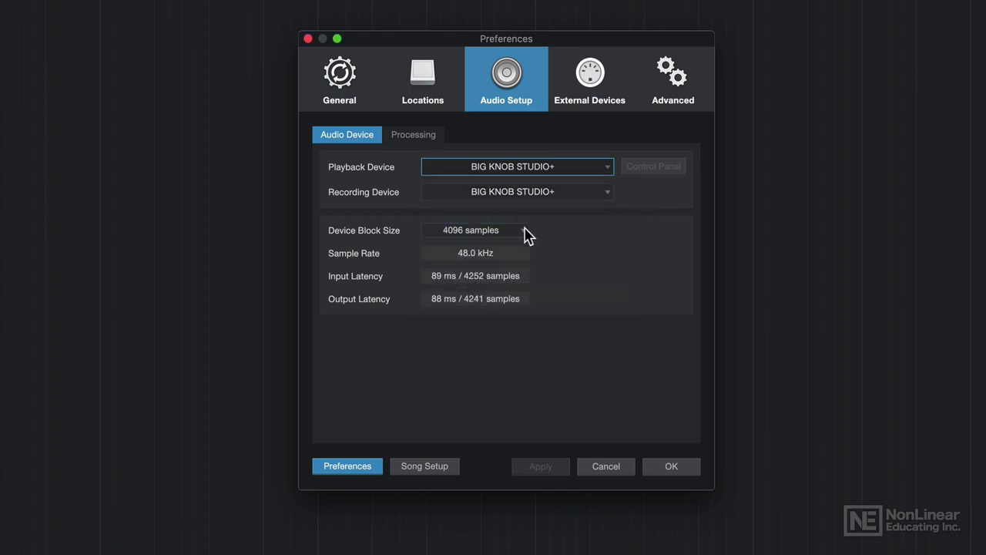
Lower the device block size from 4096 to 2048, then to 16 samples
{"action": "left_click", "coordinate": [521, 232]}
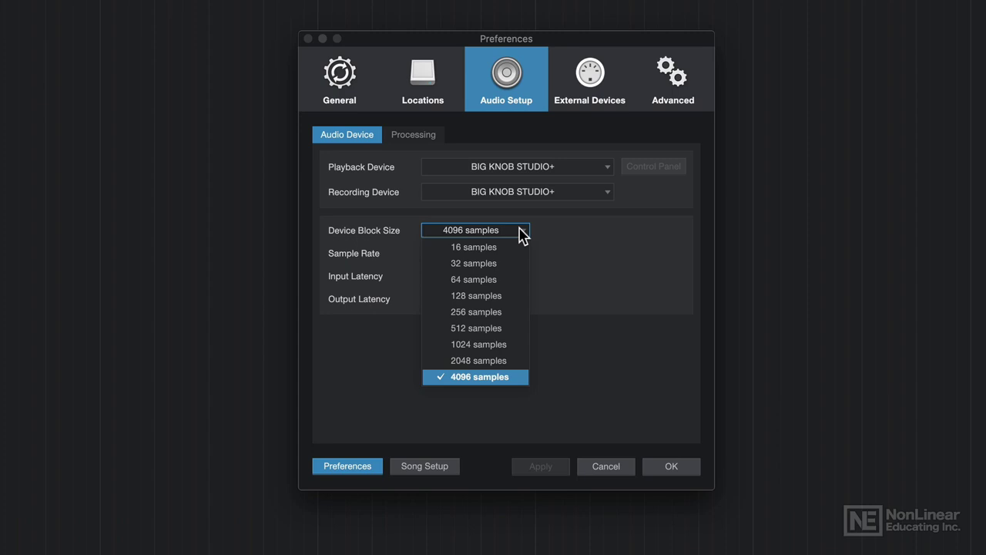
{"action": "left_click", "coordinate": [504, 360]}
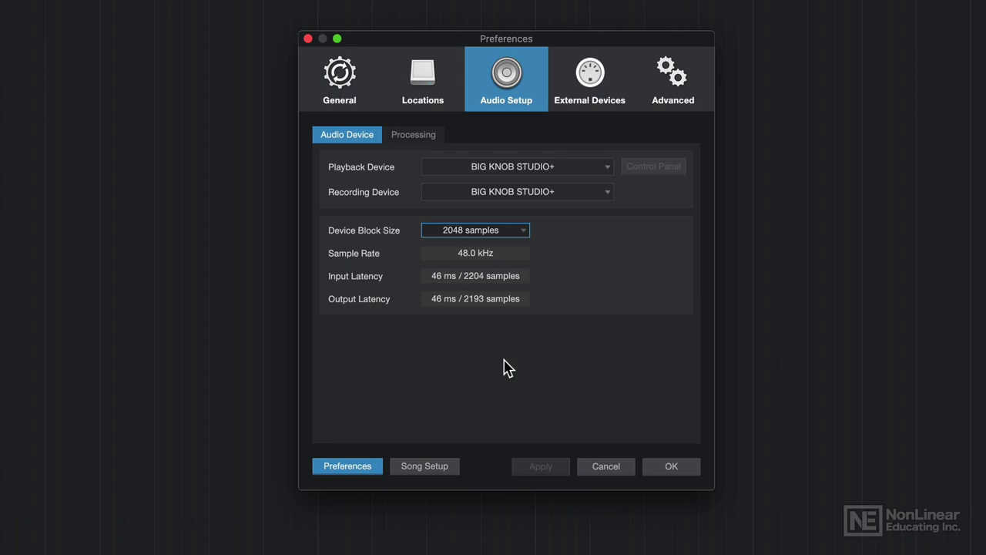
{"action": "left_click", "coordinate": [520, 230]}
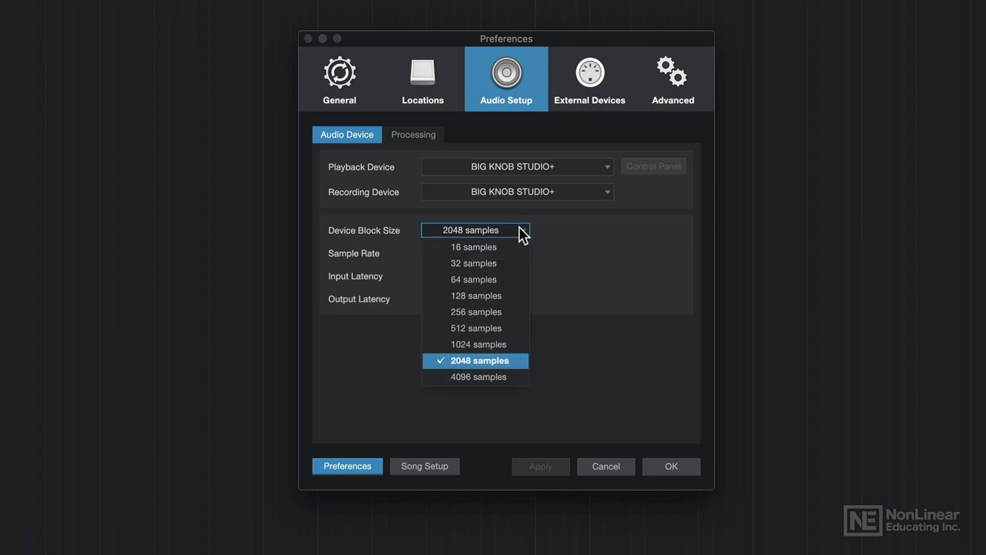
{"action": "left_click", "coordinate": [509, 246]}
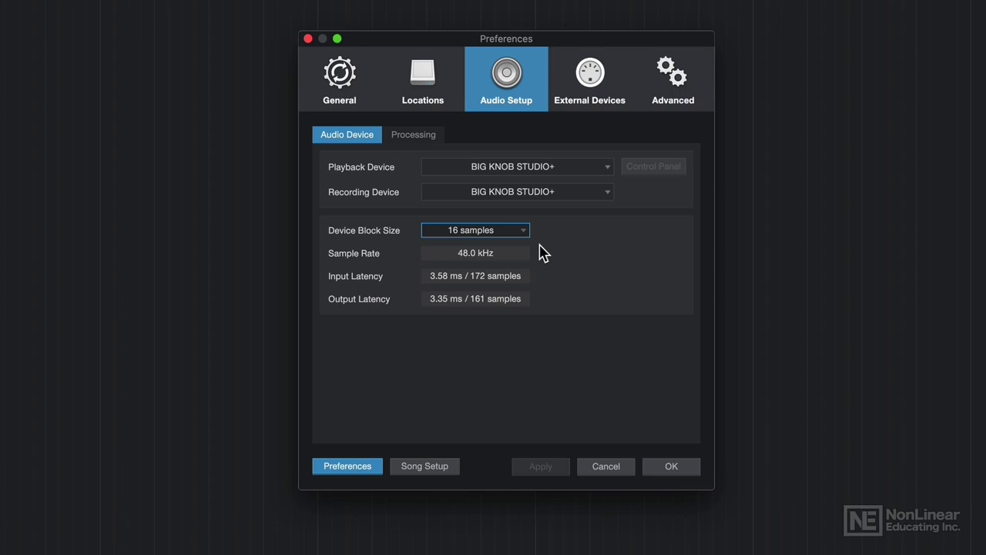
{"action": "left_click", "coordinate": [522, 230]}
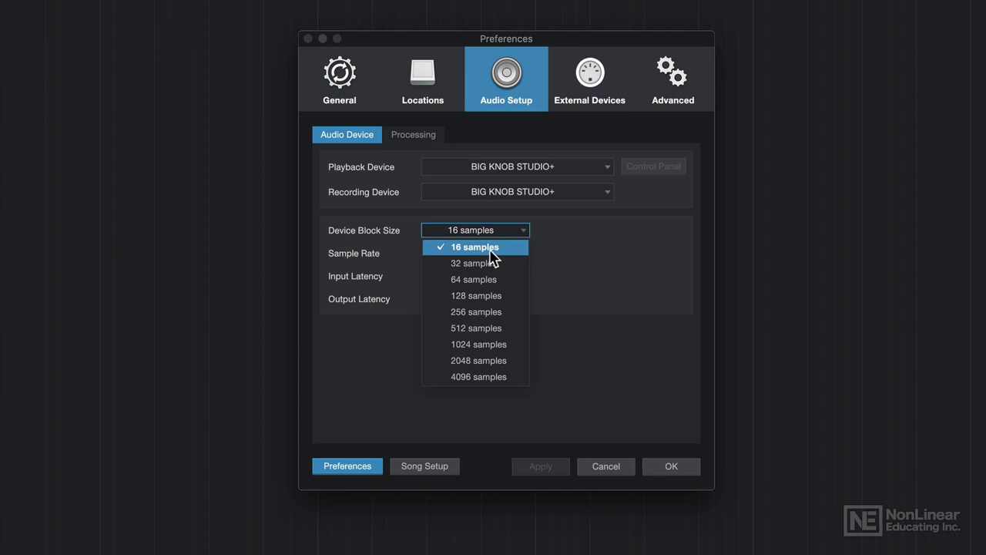
Try device block sizes of 1024 and then 32 samples
{"action": "left_click", "coordinate": [507, 248]}
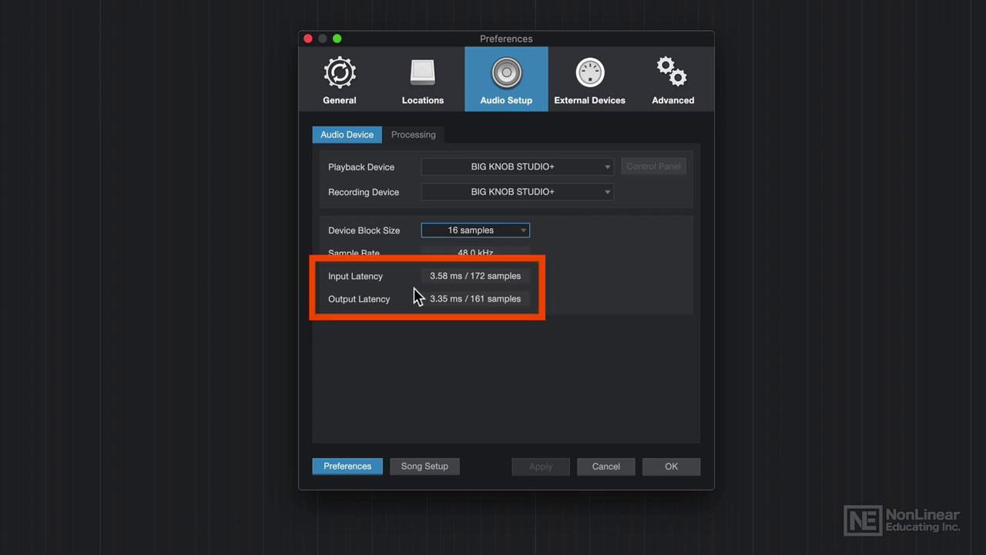
{"action": "left_click", "coordinate": [478, 231]}
{"action": "left_click", "coordinate": [479, 344]}
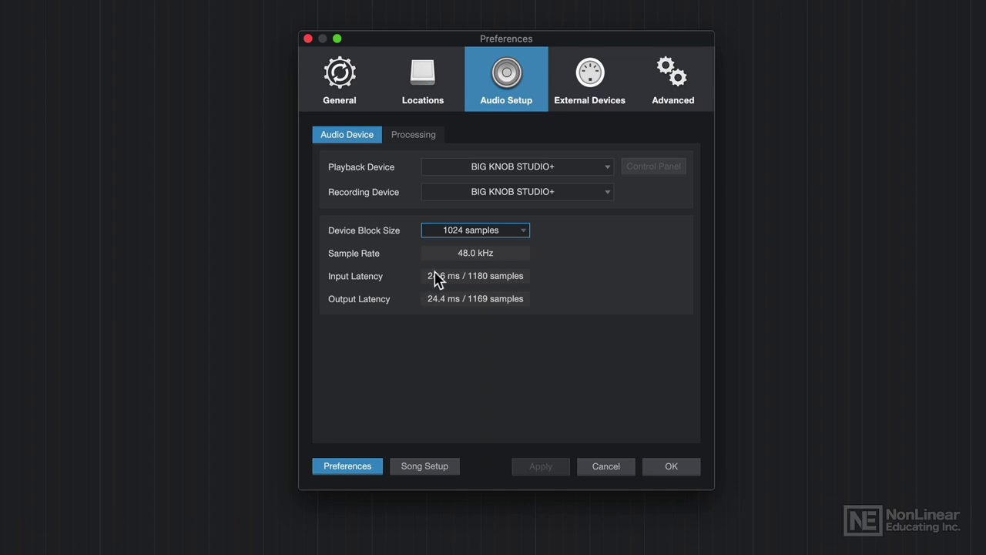
{"action": "left_click", "coordinate": [471, 234]}
{"action": "left_click", "coordinate": [479, 264]}
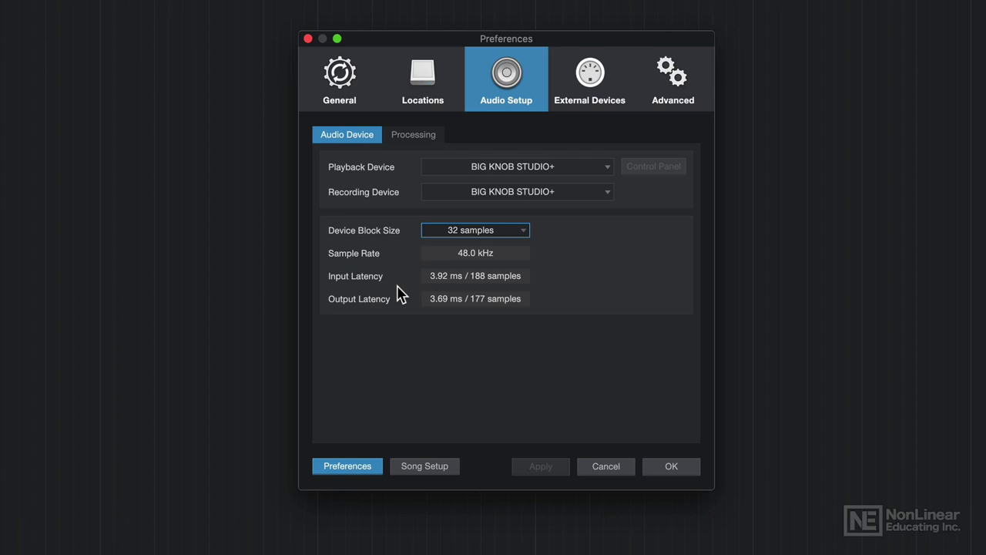
Settle the device block size at 256 samples, about 8.6 ms latency
{"action": "left_click", "coordinate": [470, 234]}
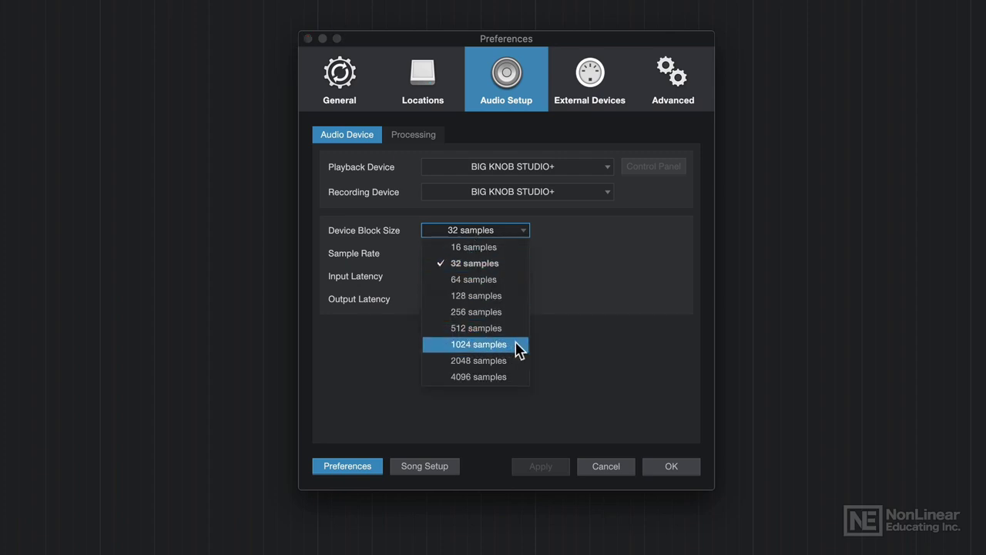
{"action": "key", "text": "Escape"}
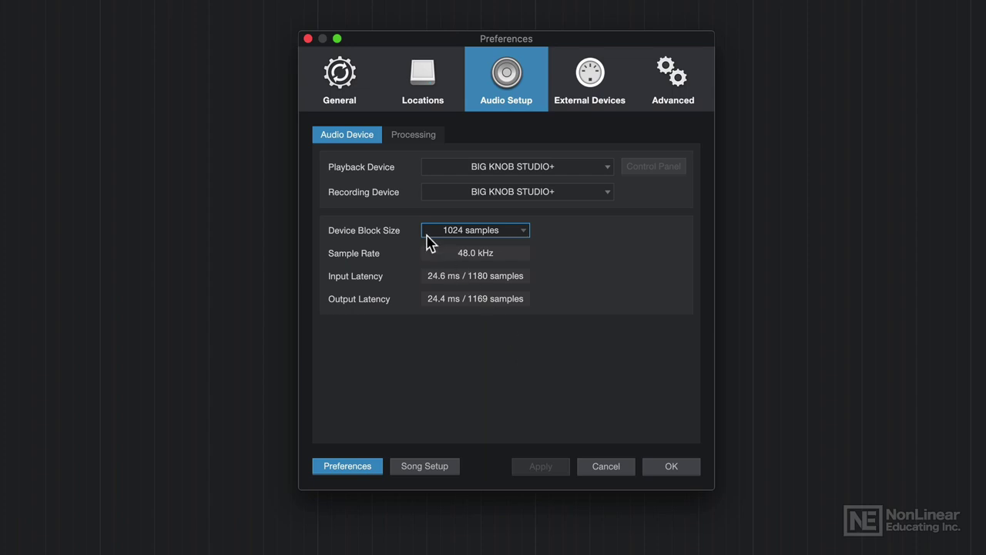
{"action": "left_click", "coordinate": [511, 235]}
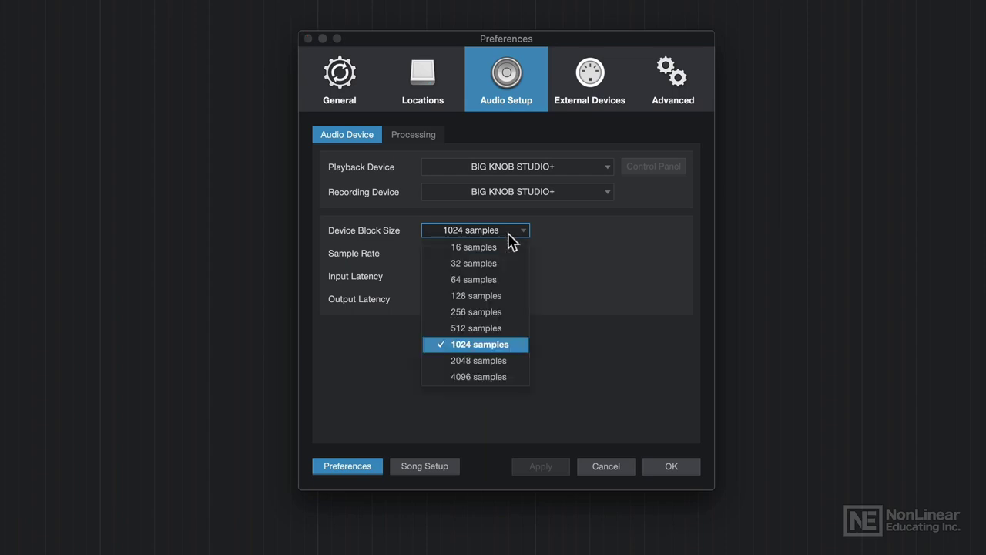
{"action": "left_click", "coordinate": [507, 313]}
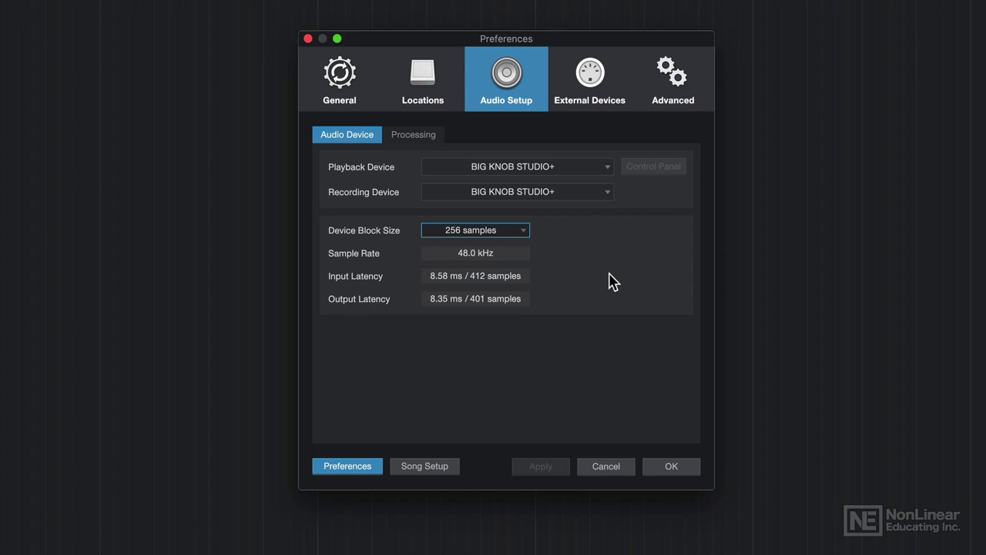
Bring up the song's Audio I/O Setup to view its input and output channels
{"action": "left_click", "coordinate": [436, 469]}
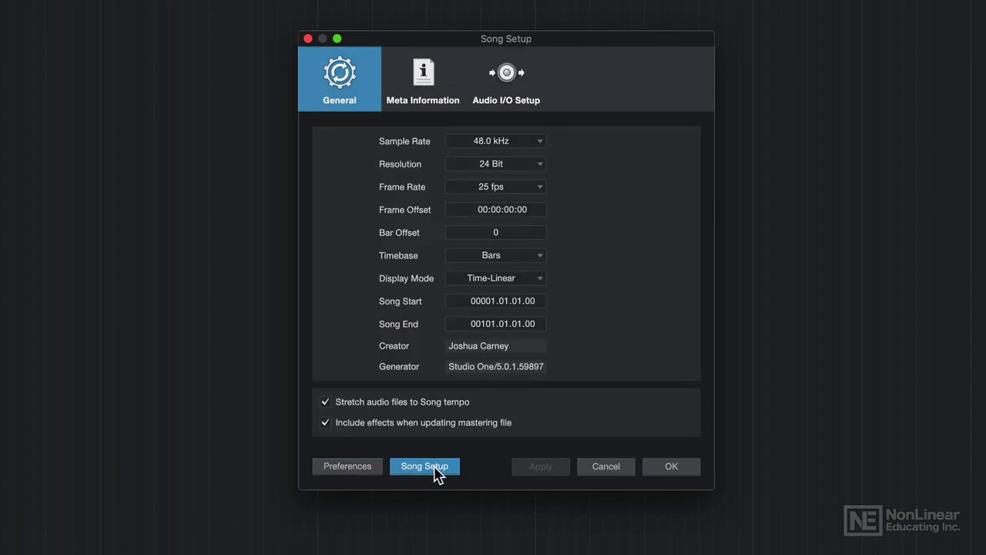
{"action": "left_click", "coordinate": [509, 88]}
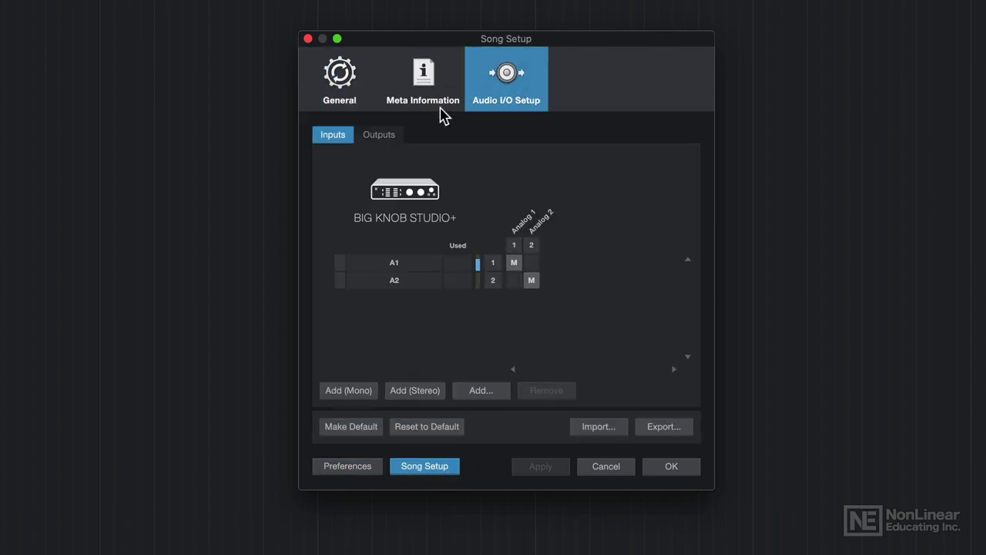
{"action": "left_click", "coordinate": [381, 145]}
Rename inputs A1 and A2 to 'Dialog Mic' and 'DI Guitar'
{"action": "double_click", "coordinate": [411, 263]}
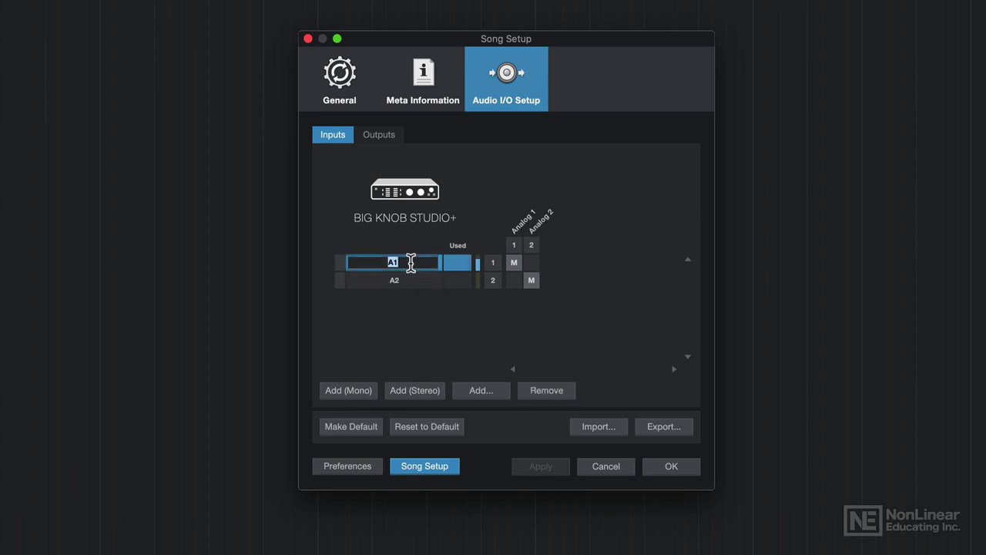
{"action": "type", "text": "Dialog Mic"}
{"action": "key", "text": "Return"}
{"action": "double_click", "coordinate": [411, 281]}
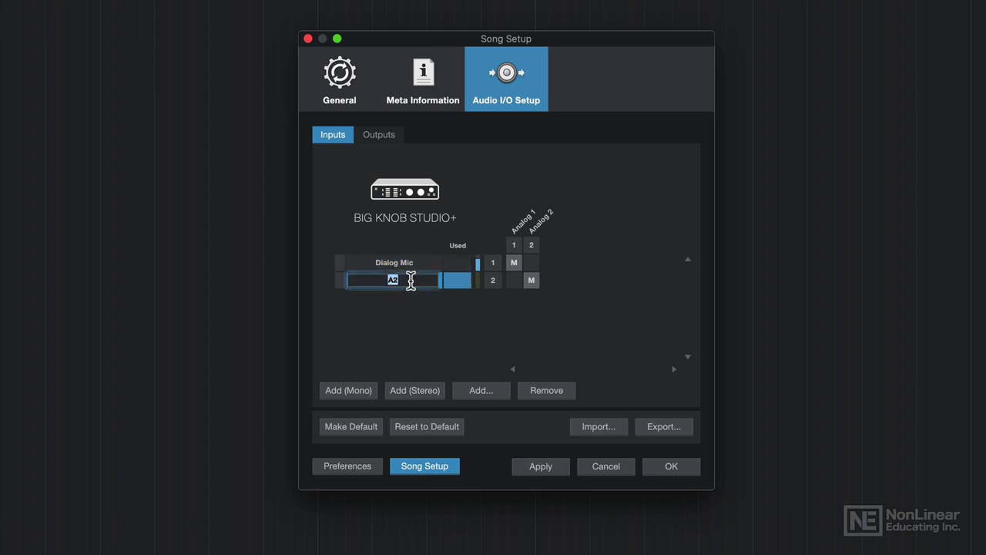
{"action": "type", "text": "DI Guitar"}
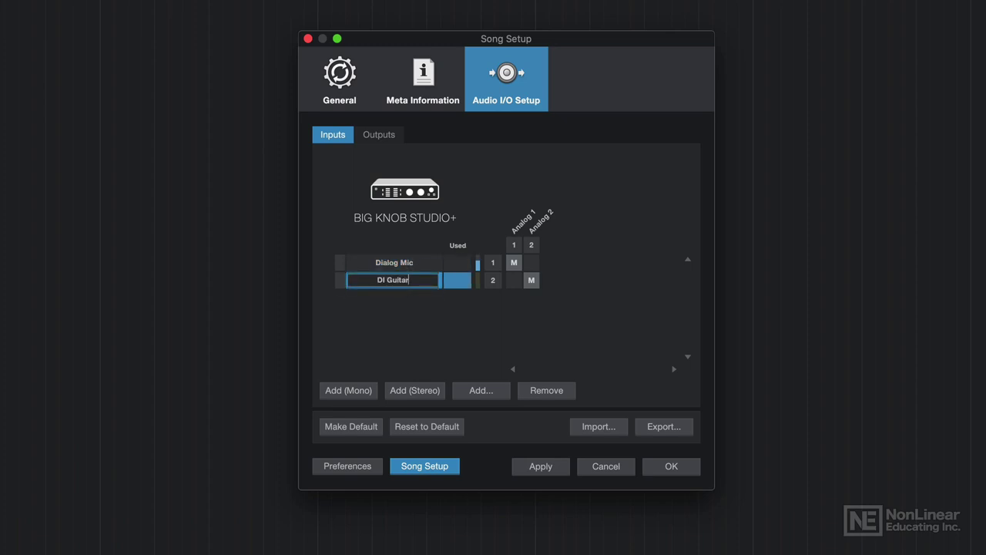
{"action": "key", "text": "Return"}
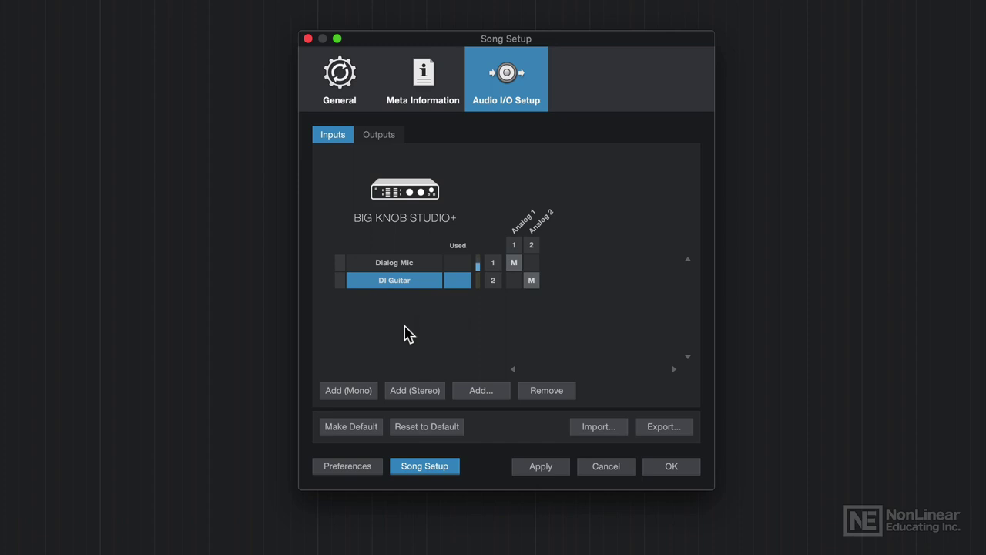
Replace both inputs with new mono Input 1 and Input 2, apply, and close Song Setup
{"action": "left_click", "coordinate": [416, 266], "text": "shift"}
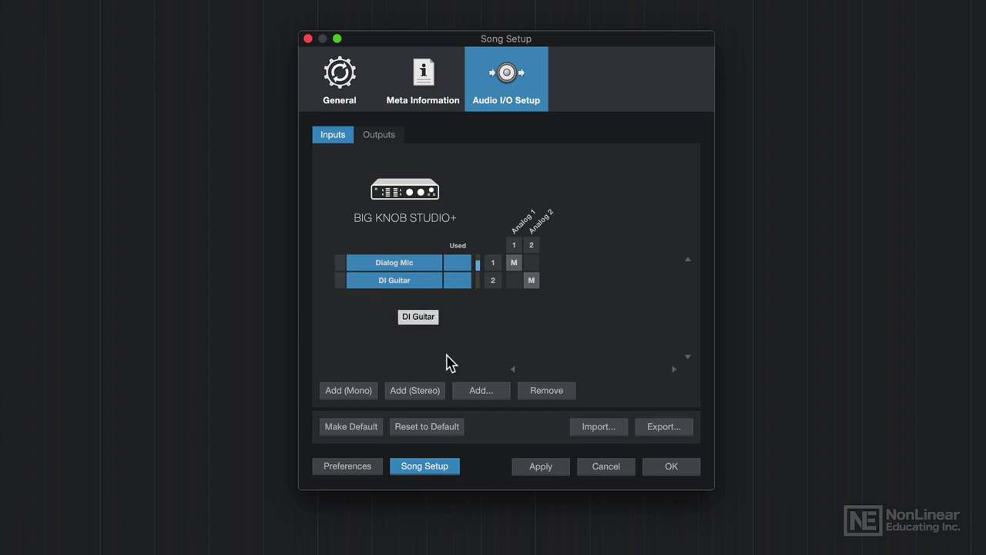
{"action": "left_click", "coordinate": [558, 391]}
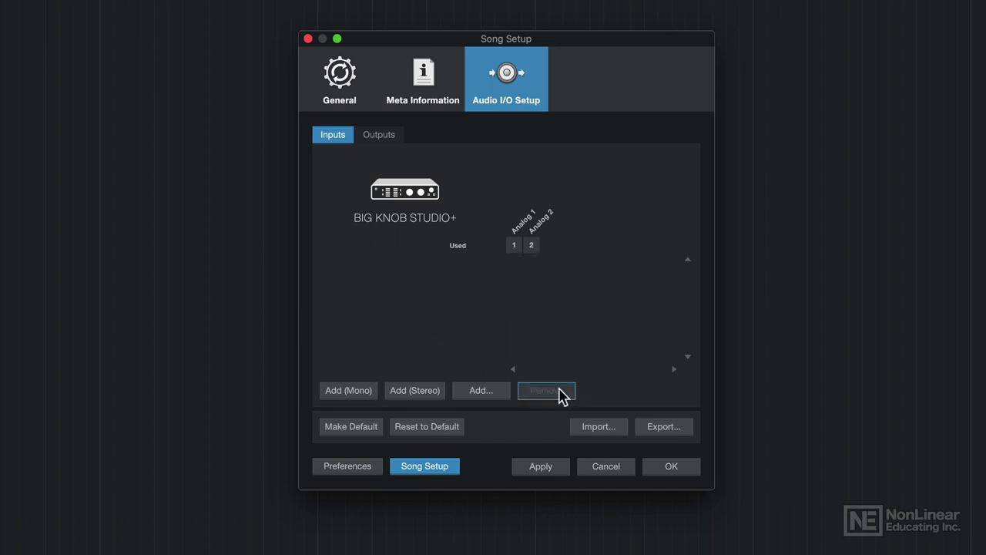
{"action": "left_click", "coordinate": [359, 391]}
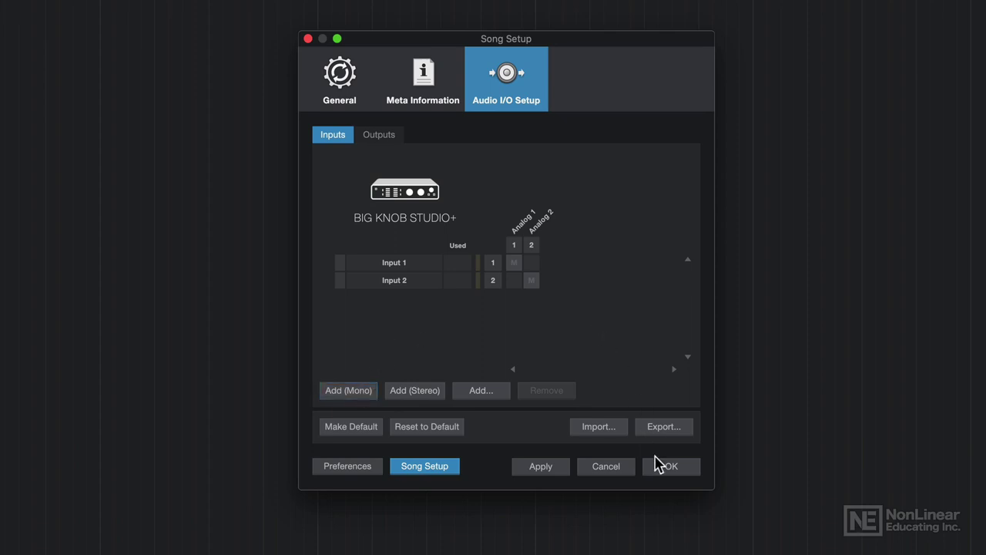
{"action": "left_click", "coordinate": [530, 469]}
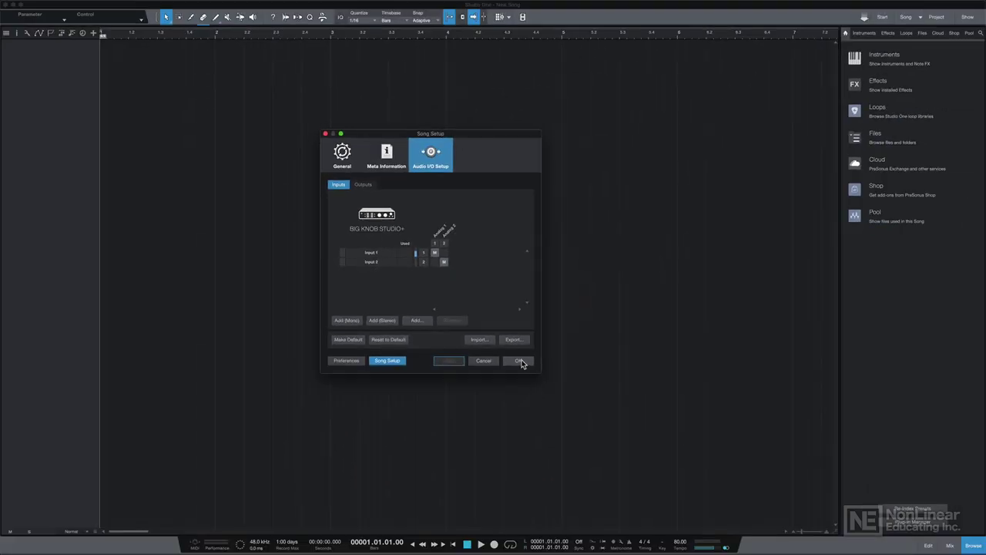
{"action": "left_click", "coordinate": [519, 361]}
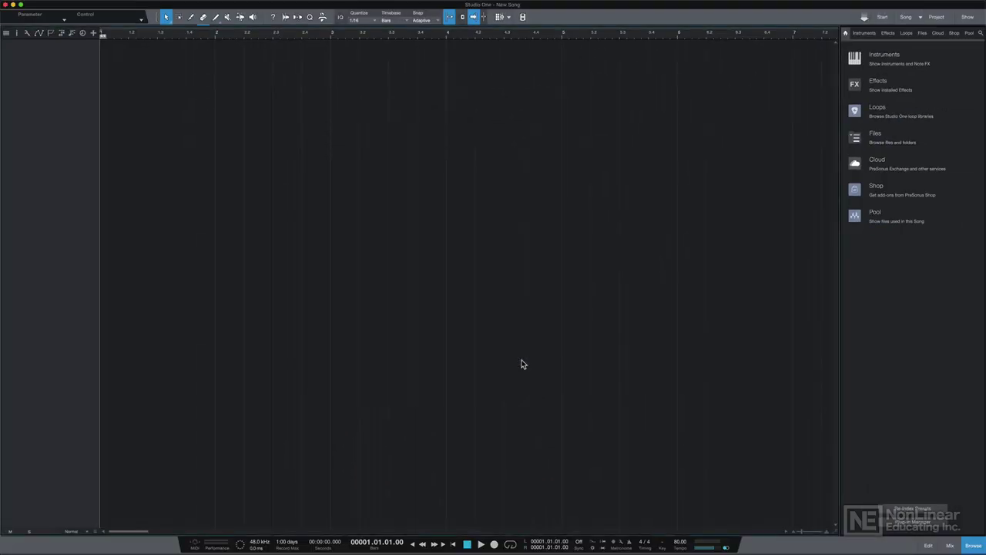
Add a mono audio track named 'Test' on Input 1 and record-arm it
{"action": "key", "text": "t"}
{"action": "left_click", "coordinate": [454, 136]}
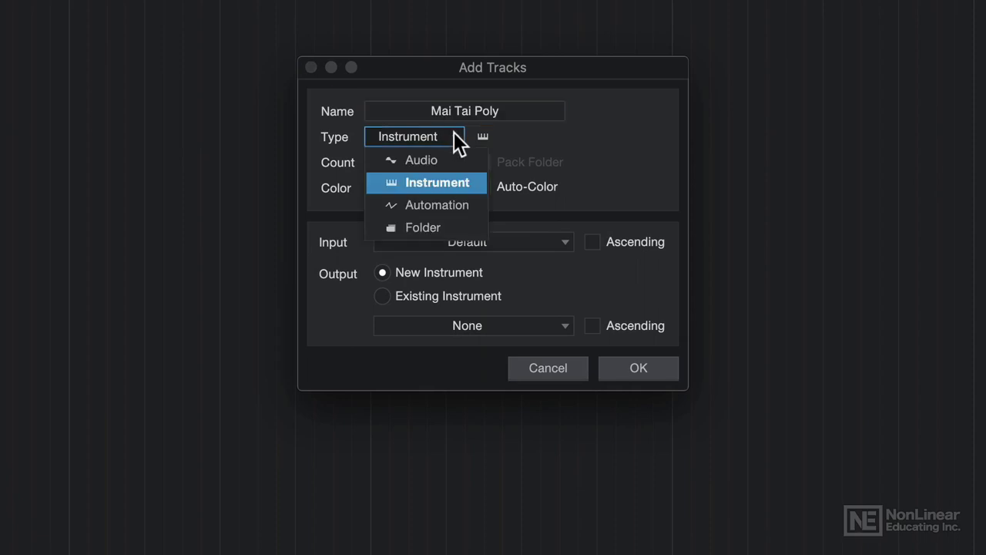
{"action": "left_click", "coordinate": [521, 113]}
{"action": "type", "text": "Te"}
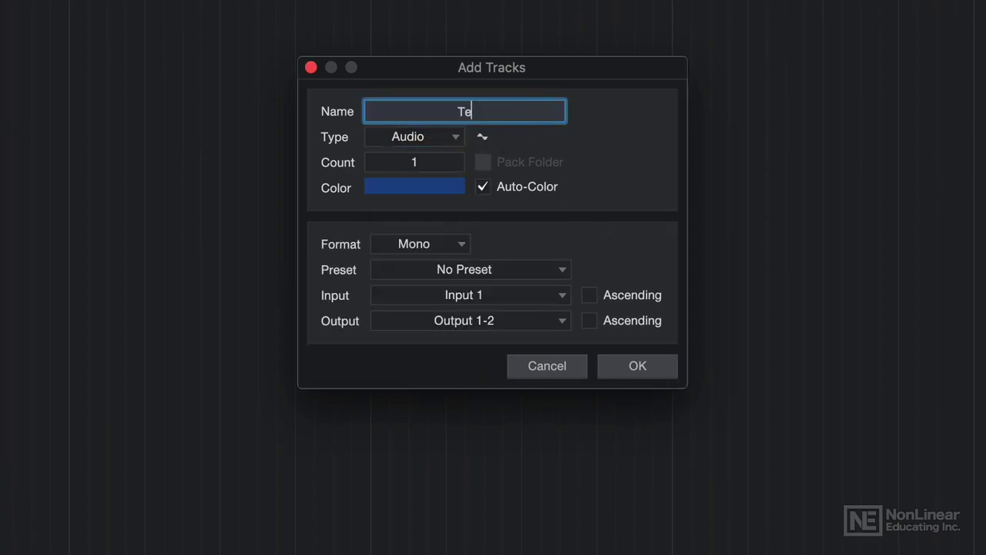
{"action": "type", "text": "st"}
{"action": "left_click", "coordinate": [460, 242]}
{"action": "left_click", "coordinate": [447, 263]}
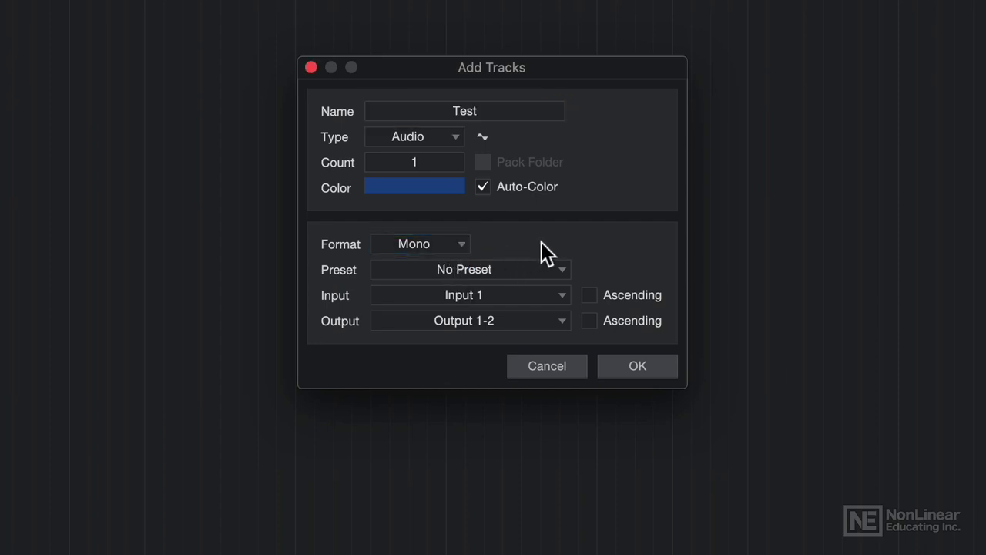
{"action": "left_click", "coordinate": [507, 295]}
{"action": "left_click", "coordinate": [491, 316]}
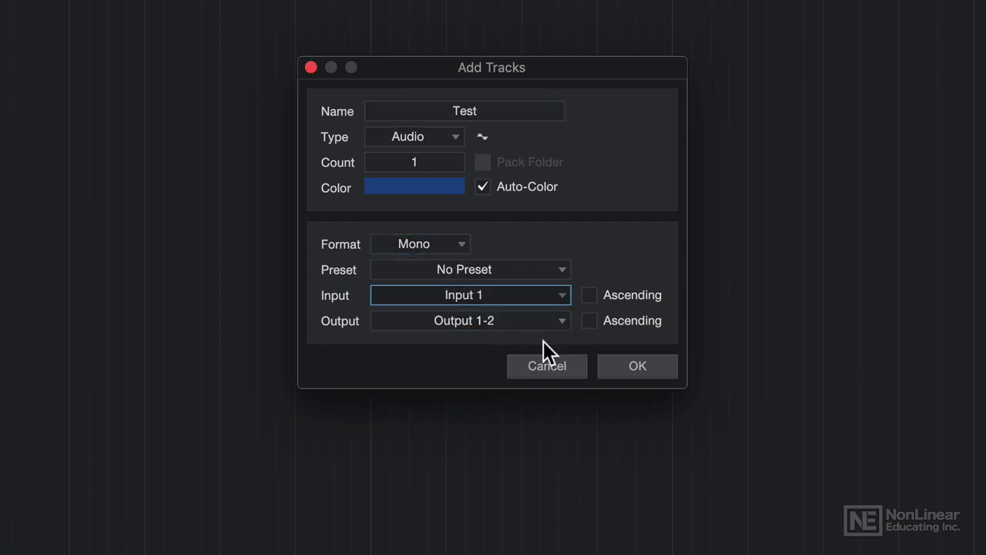
{"action": "key", "text": "Return"}
{"action": "left_click", "coordinate": [98, 139]}
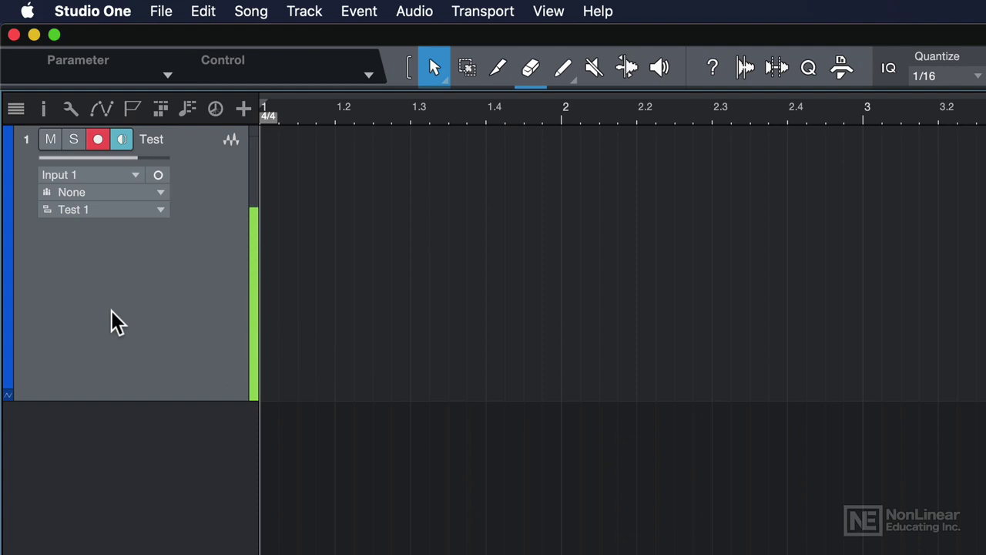
{"action": "left_click", "coordinate": [77, 175]}
{"action": "left_click", "coordinate": [171, 246]}
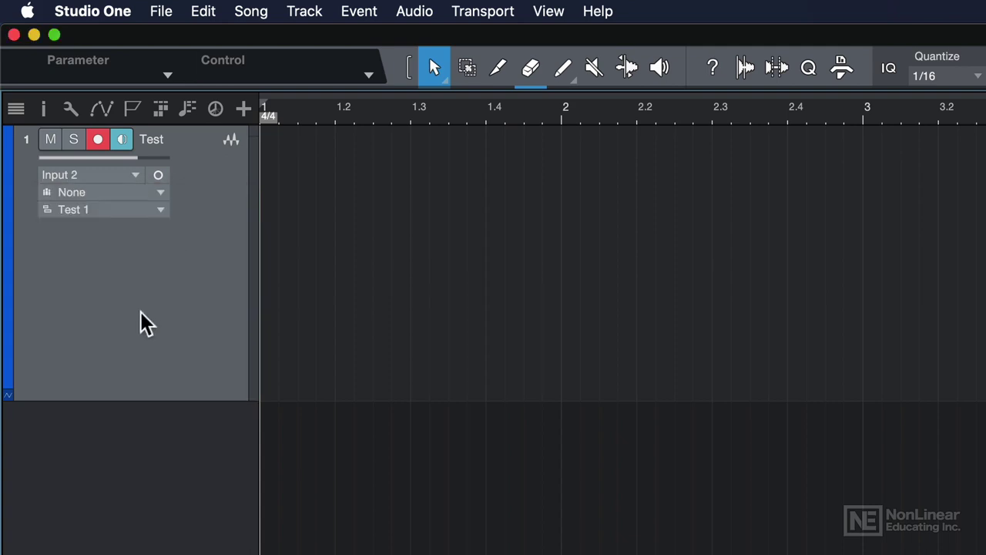
{"action": "left_click", "coordinate": [103, 175]}
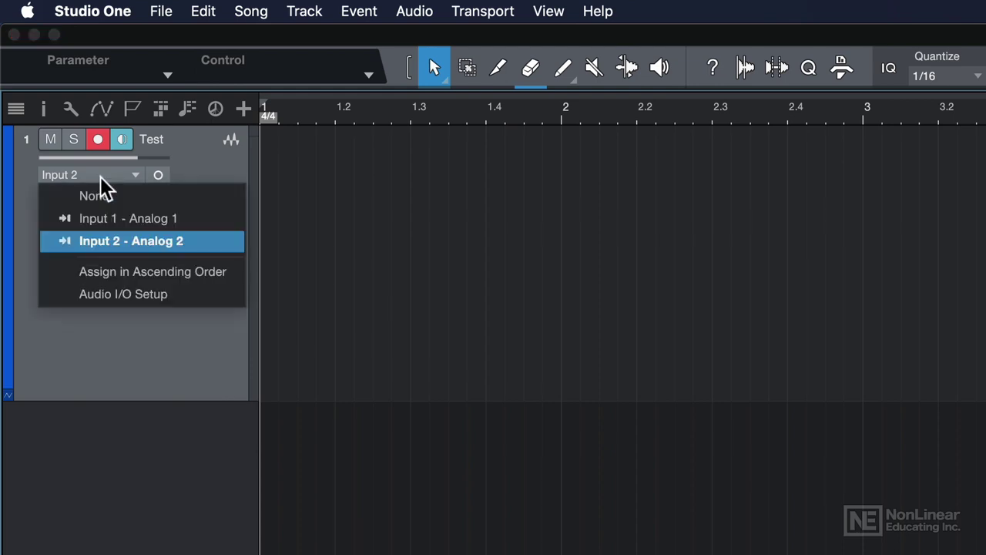
{"action": "left_click", "coordinate": [99, 217]}
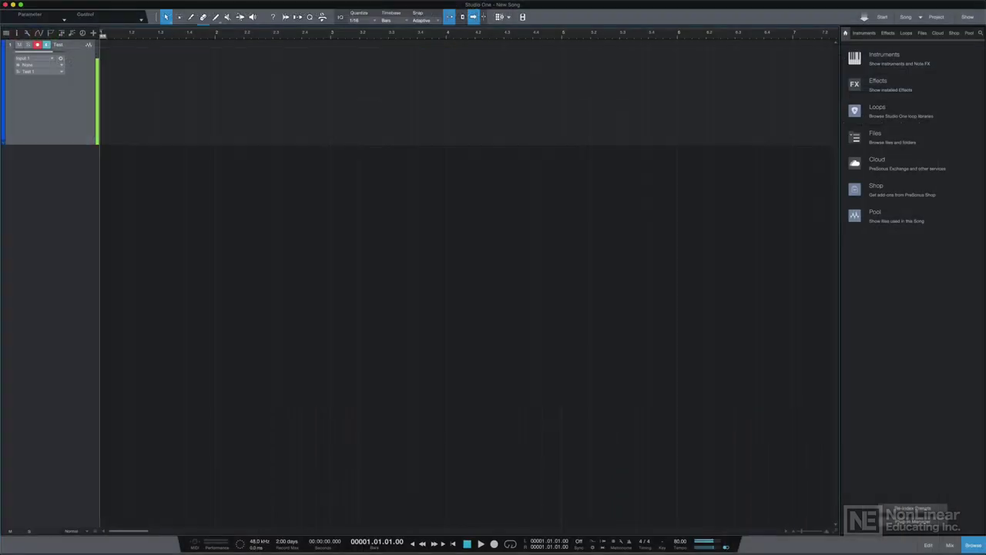